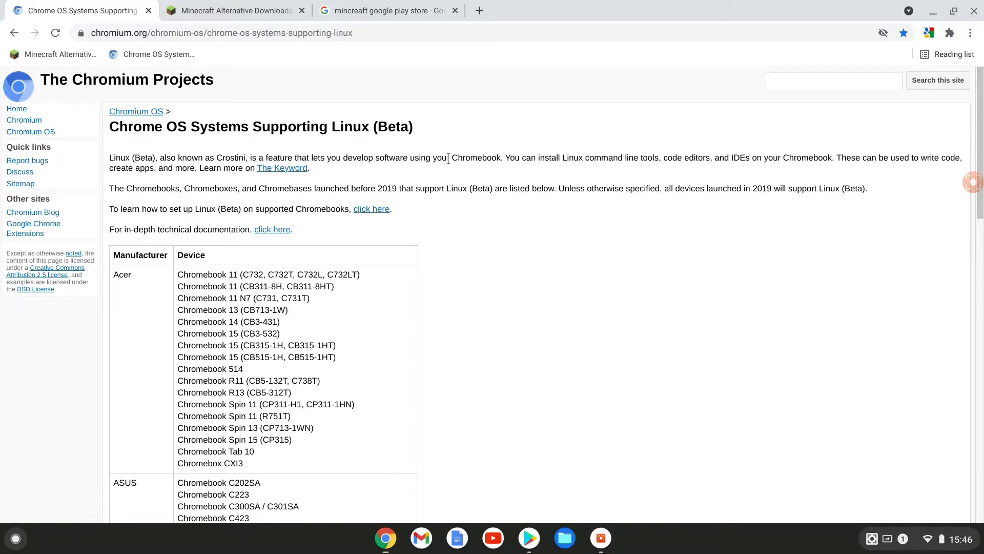
{"action": "scroll", "coordinate": [448, 158], "scroll_direction": "down", "scroll_amount": 5}
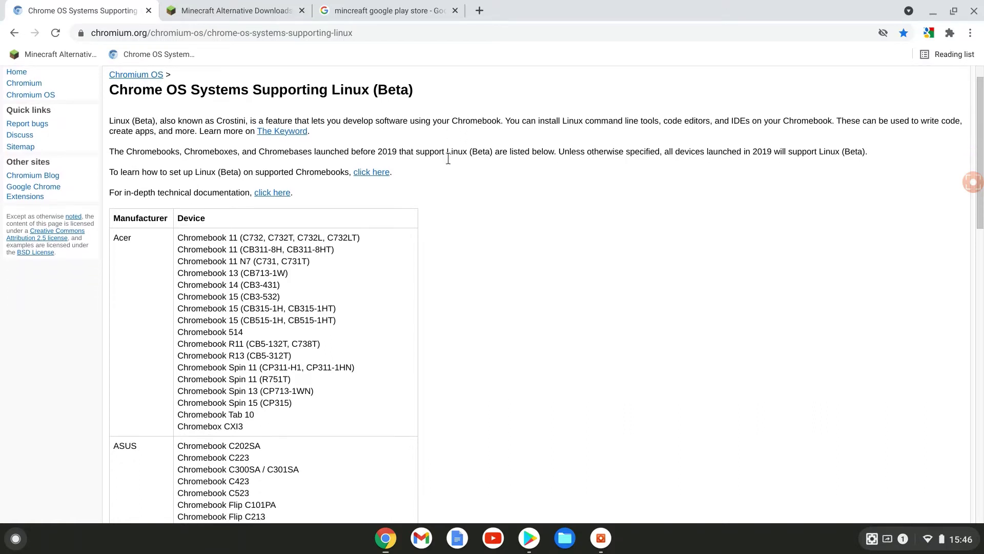
{"action": "scroll", "coordinate": [448, 159], "scroll_direction": "down", "scroll_amount": 1}
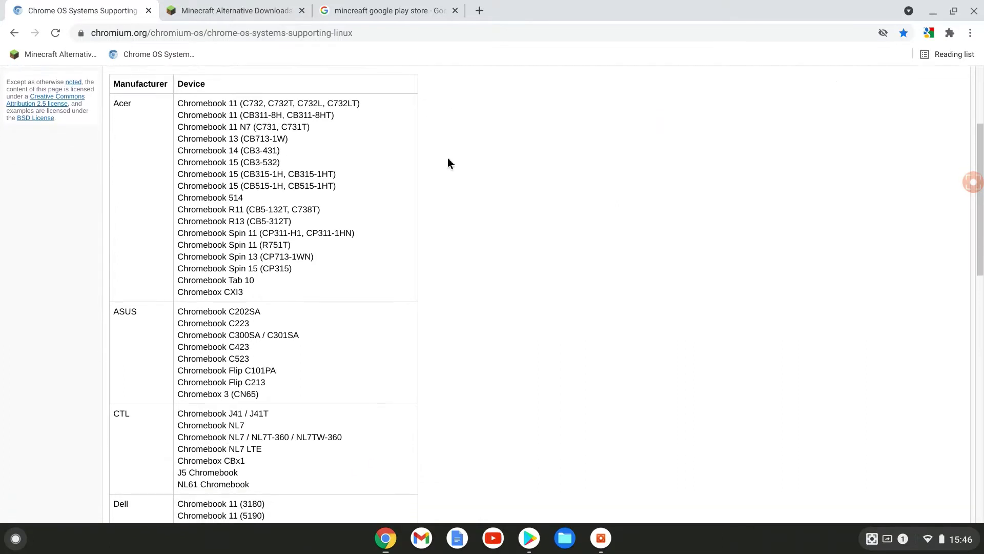
{"action": "scroll", "coordinate": [448, 163], "scroll_direction": "down", "scroll_amount": 7}
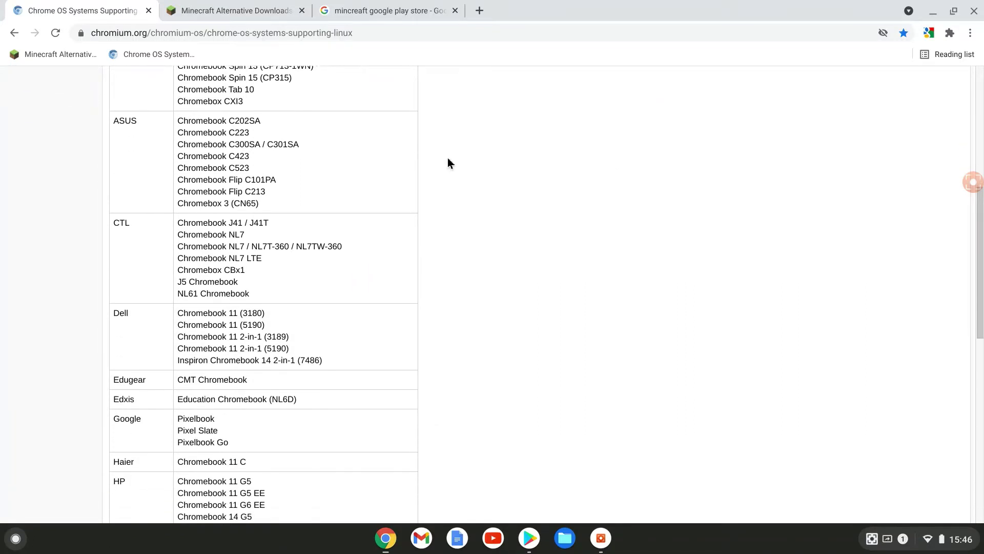
{"action": "scroll", "coordinate": [447, 163], "scroll_direction": "down", "scroll_amount": 7}
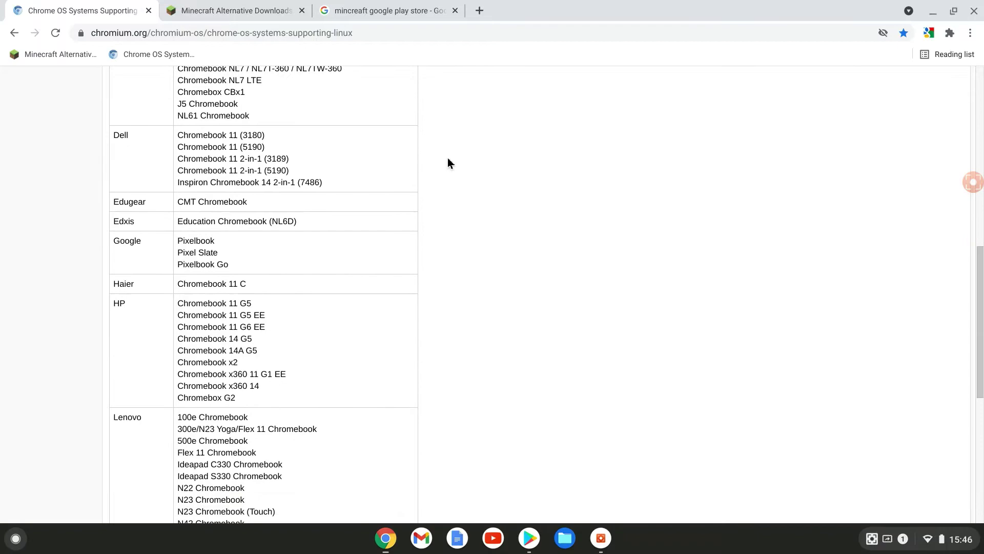
{"action": "scroll", "coordinate": [447, 164], "scroll_direction": "down", "scroll_amount": 9}
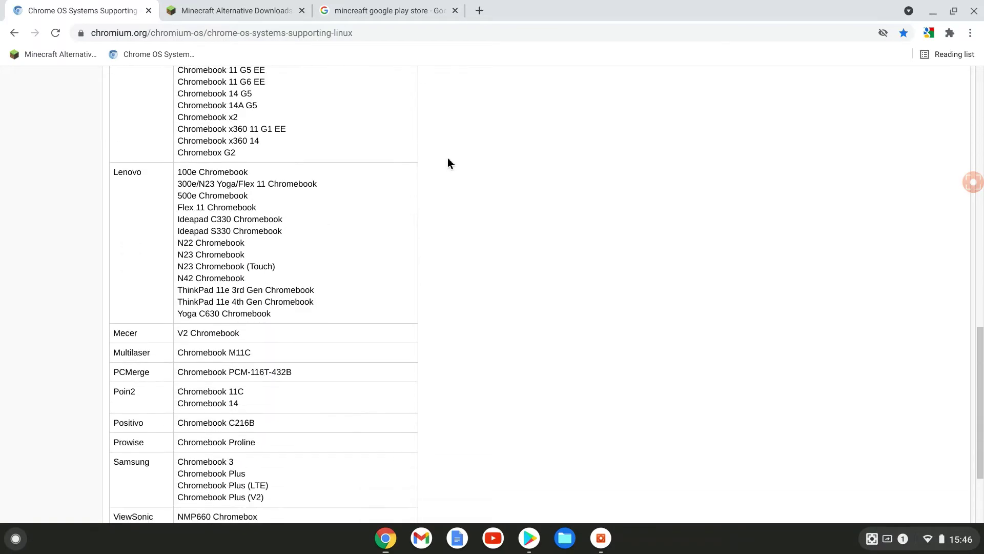
{"action": "scroll", "coordinate": [448, 163], "scroll_direction": "down", "scroll_amount": 1}
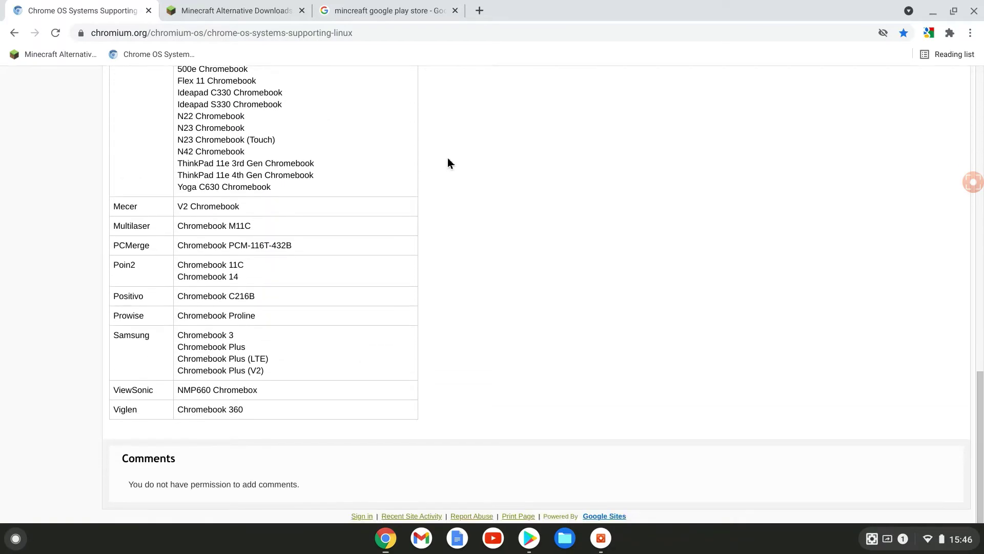
{"action": "scroll", "coordinate": [448, 158], "scroll_direction": "up", "scroll_amount": 20}
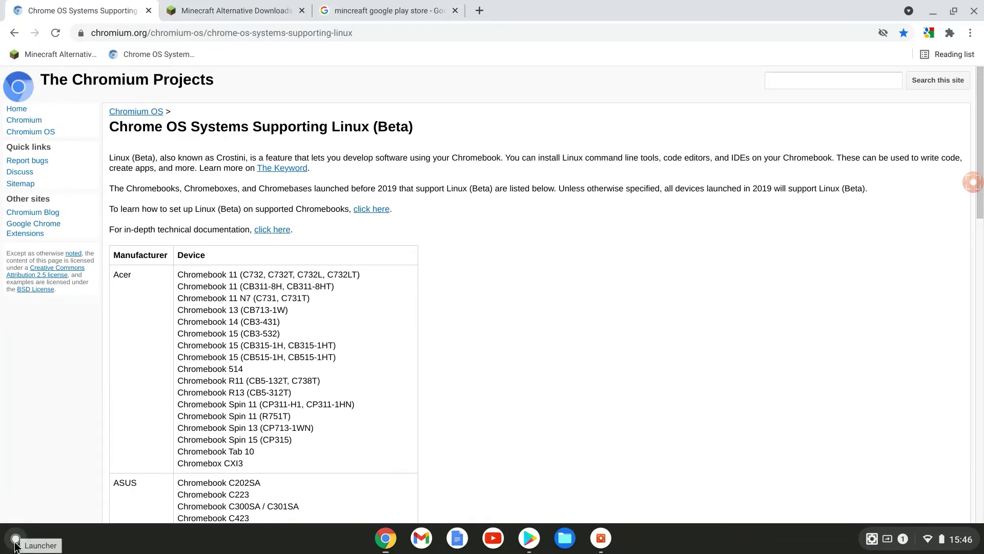
- Search 'linu' in the Launcher and open the Linux development environment settings under Developers
{"action": "left_click", "coordinate": [16, 539]}
{"action": "type", "text": "linu"}
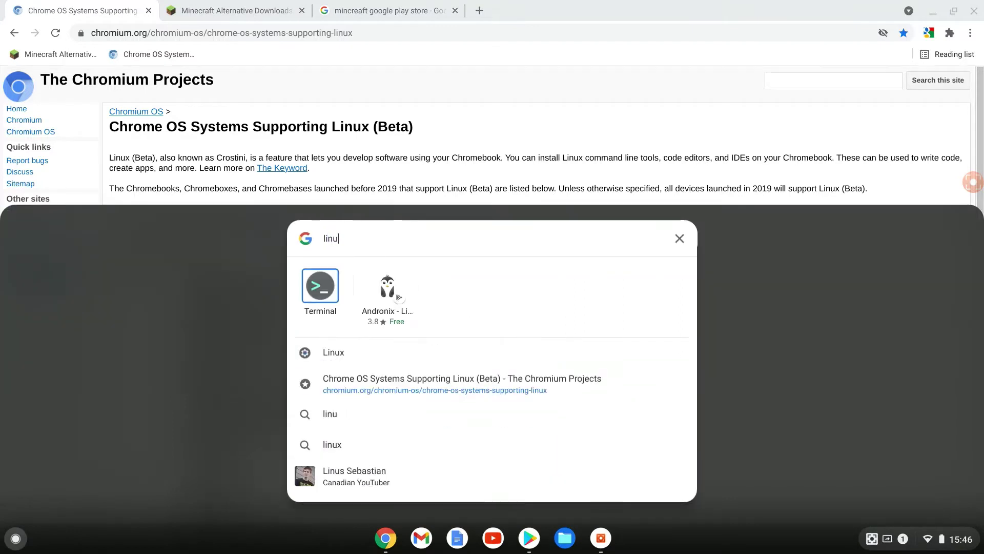
{"action": "left_click", "coordinate": [333, 351]}
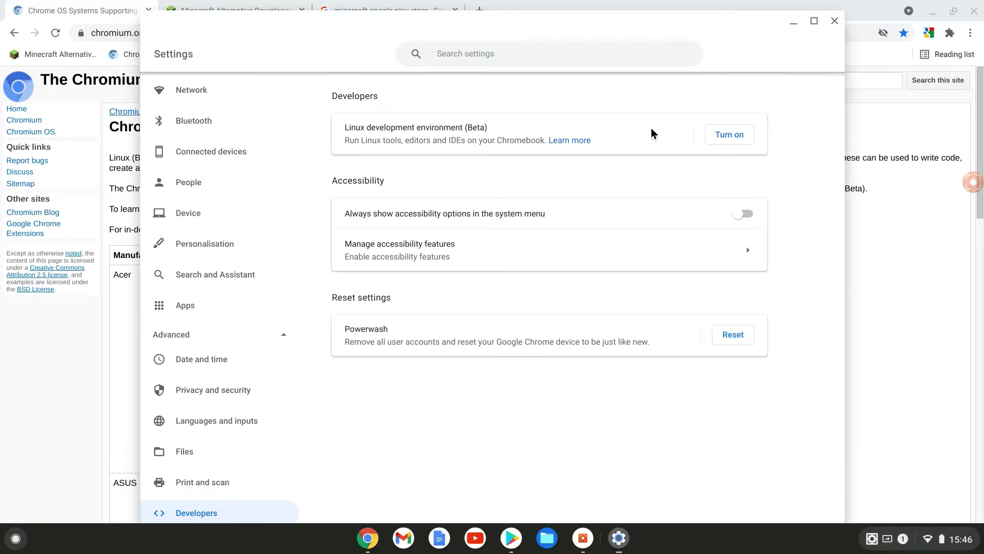
- Turn on Linux (Beta) and install it with the recommended 7.5 GB disk size
{"action": "left_click", "coordinate": [733, 137]}
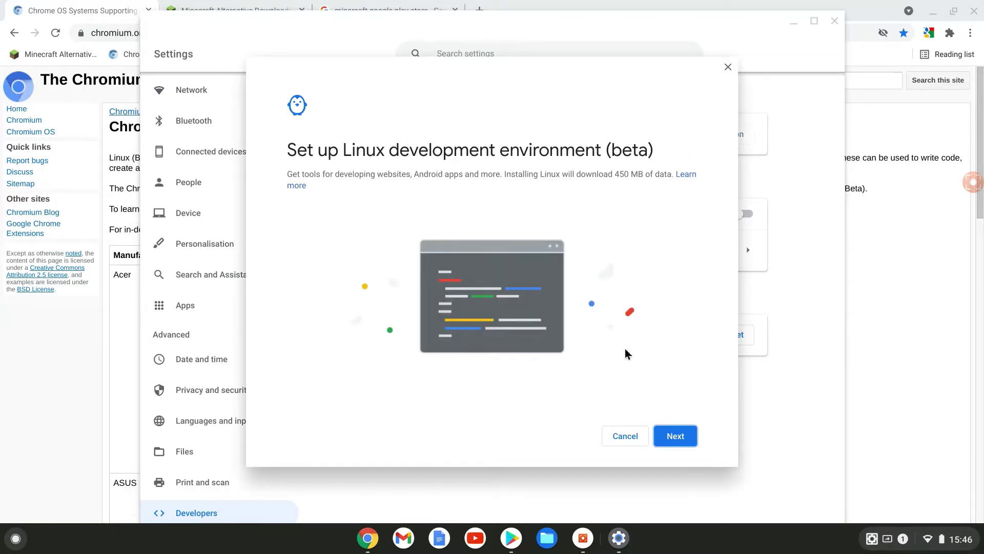
{"action": "left_click", "coordinate": [675, 437]}
{"action": "left_click", "coordinate": [674, 437]}
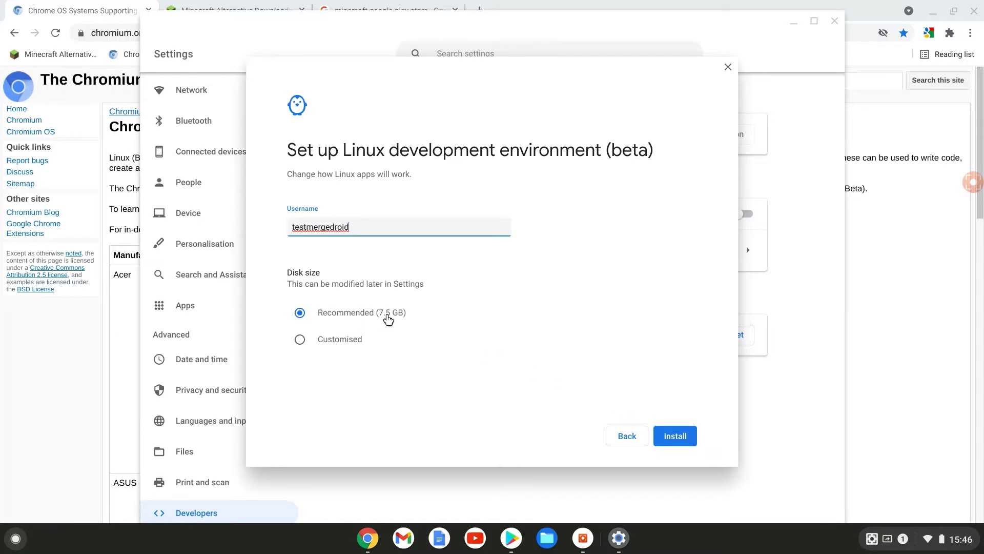
{"action": "left_click", "coordinate": [686, 440]}
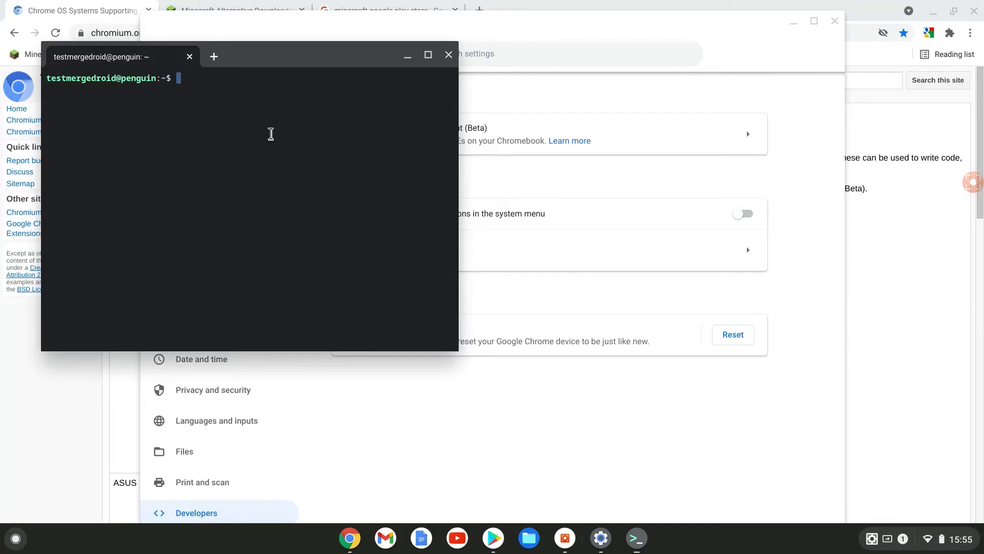
- Close the terminal, download the 424 KB Minecraft.deb from the alternative downloads page, and show it in Downloads
{"action": "left_click", "coordinate": [449, 55]}
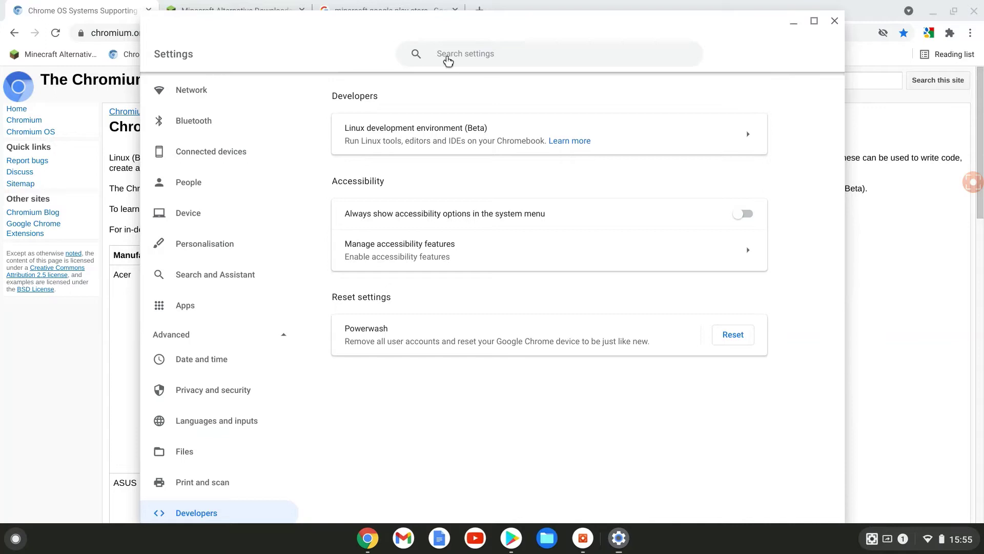
{"action": "left_click", "coordinate": [257, 6]}
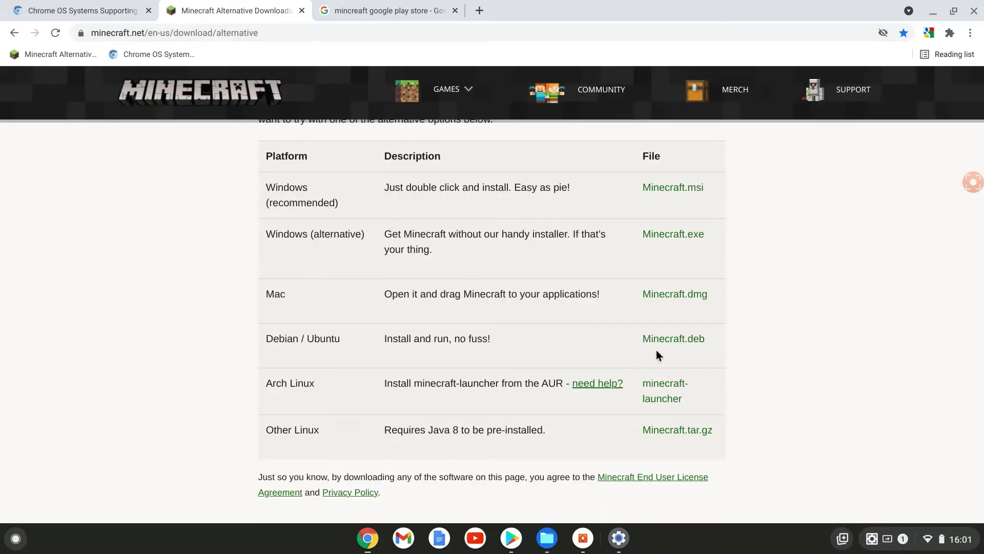
{"action": "left_click_drag", "start_coordinate": [667, 346], "coordinate": [685, 347]}
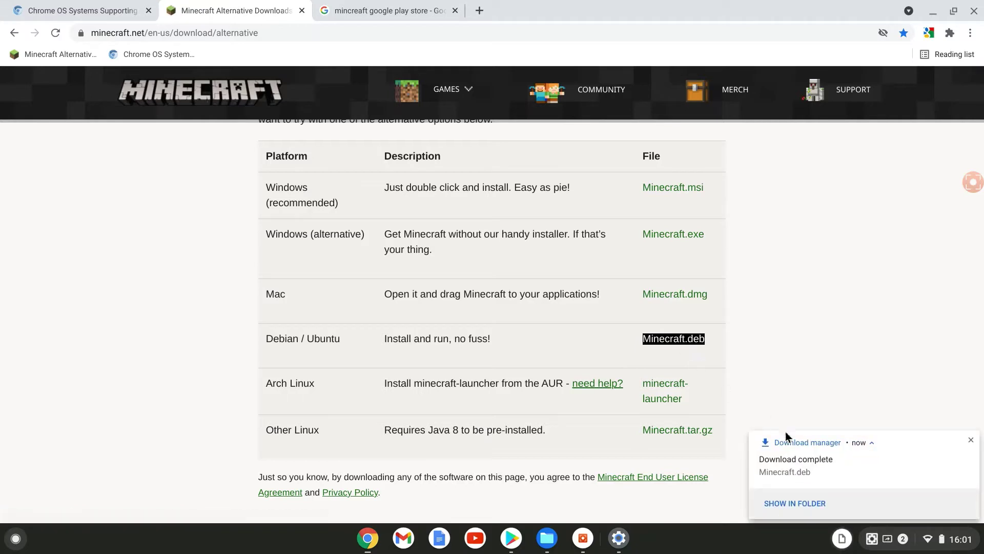
{"action": "left_click", "coordinate": [846, 464]}
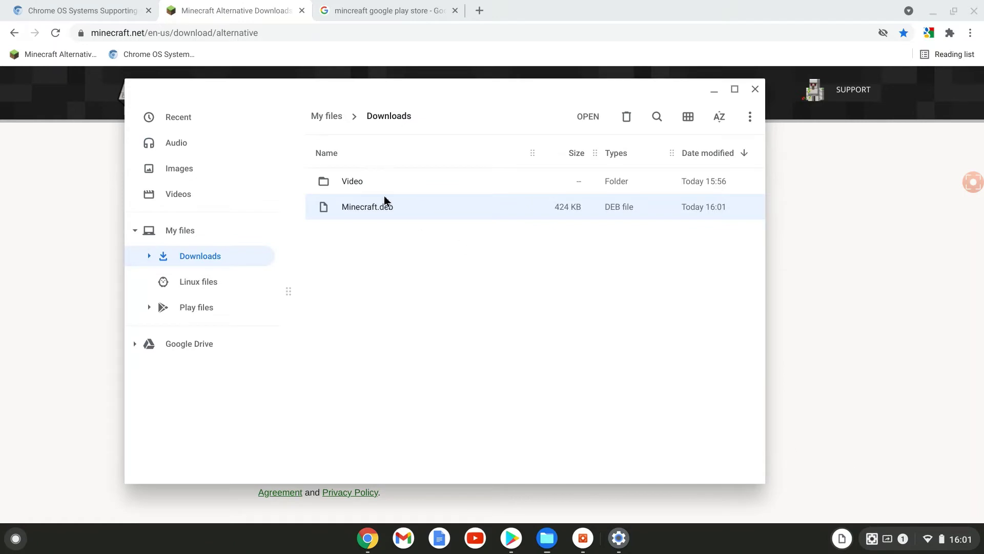
- Install the minecraft-launcher package from Minecraft.deb with Linux, acknowledging the installation-started message
{"action": "double_click", "coordinate": [383, 207]}
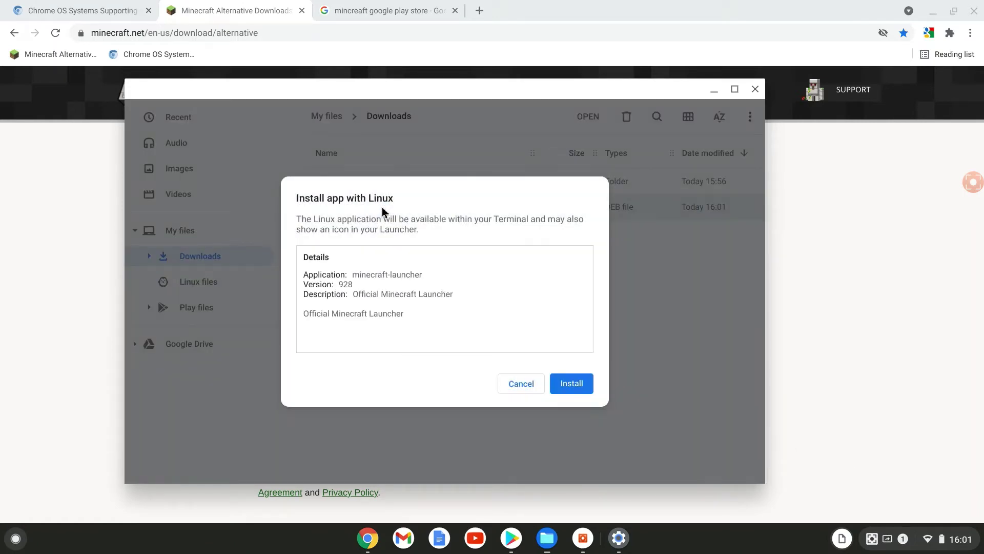
{"action": "left_click", "coordinate": [583, 385]}
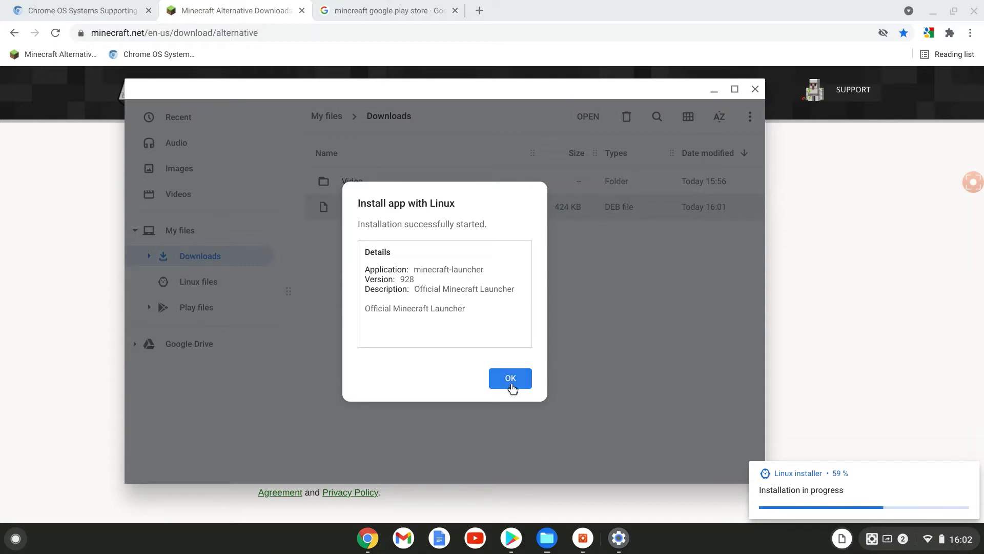
{"action": "left_click", "coordinate": [510, 379]}
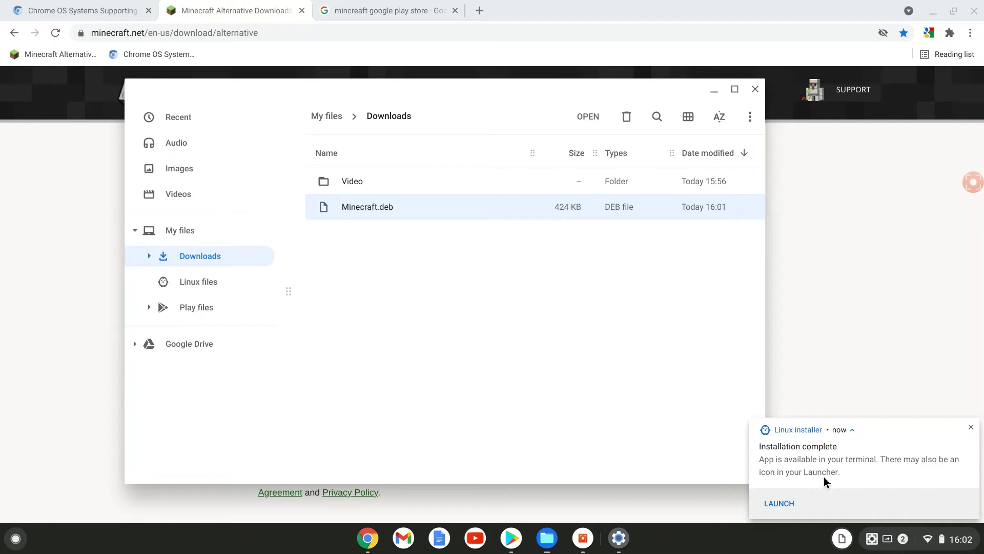
- Launch Minecraft Launcher from the install-complete notification, then search 'mine' in the app search
{"action": "left_click", "coordinate": [779, 504]}
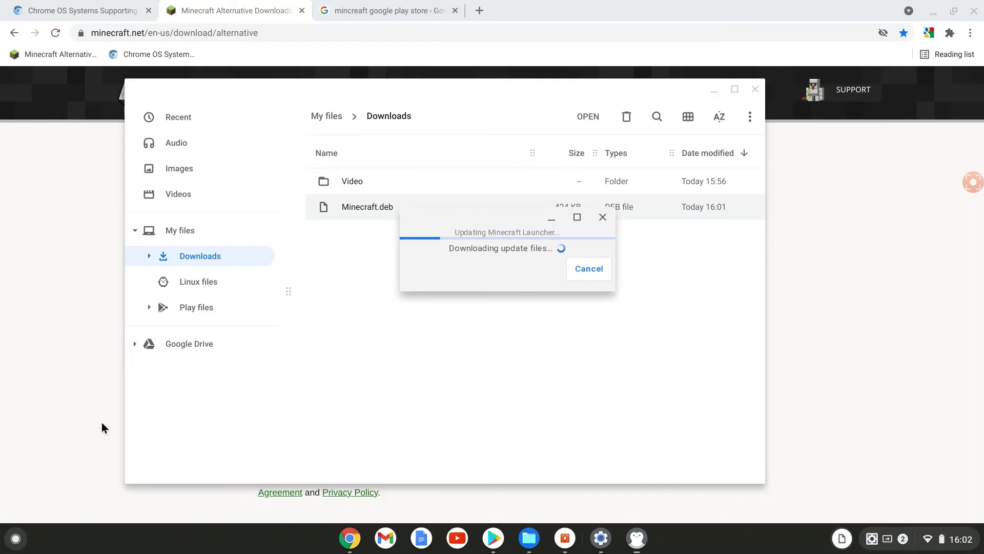
{"action": "left_click", "coordinate": [7, 549]}
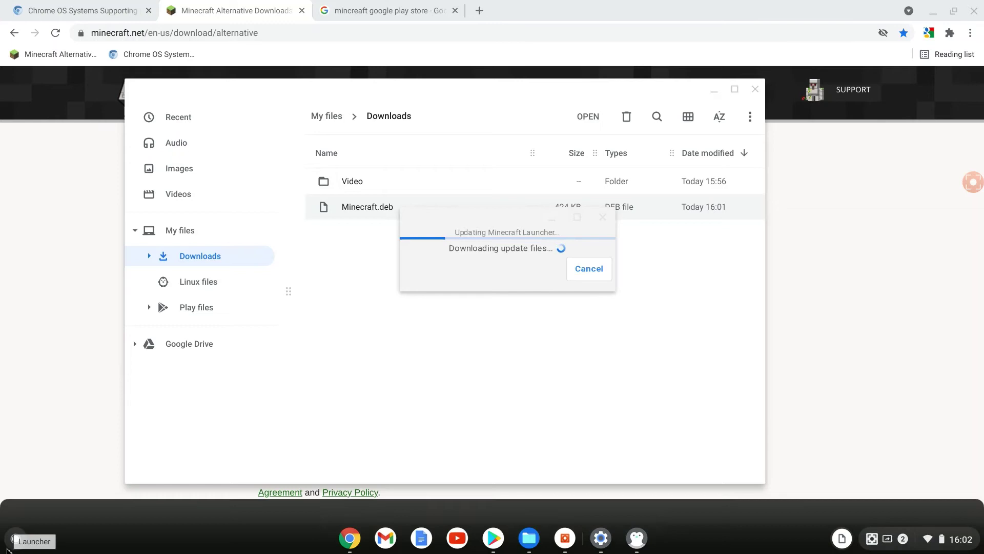
{"action": "type", "text": "minecraft Launcher"}
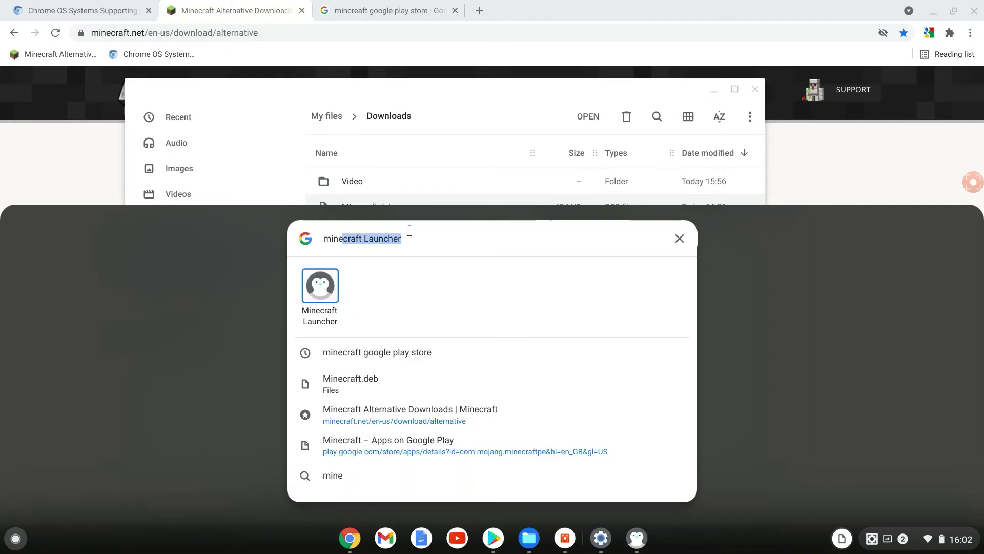
- Close the app search panel while the Minecraft Launcher updater downloads and applies its update
{"action": "left_click", "coordinate": [464, 190]}
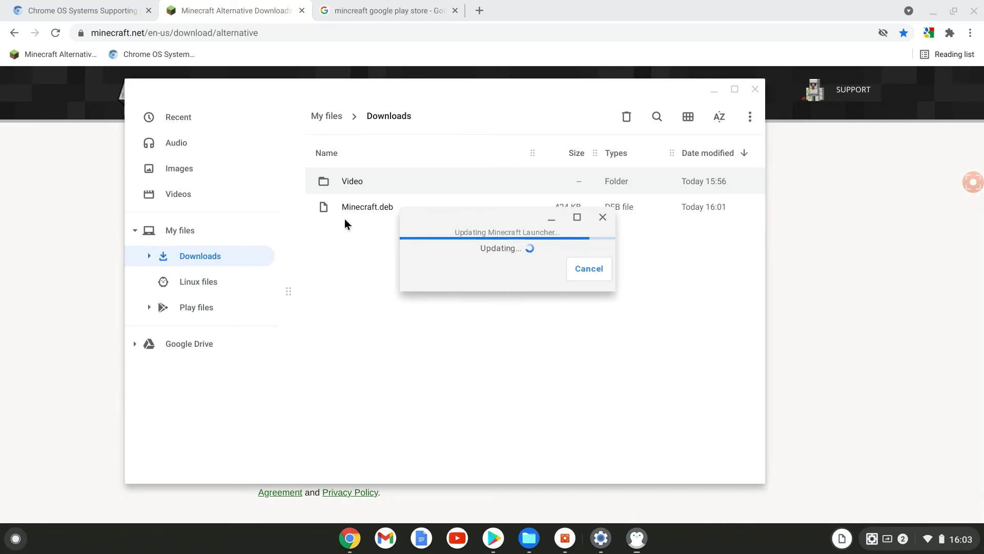
- Delete Minecraft.deb from Downloads, confirming the deletion, then close the Files window
{"action": "left_click", "coordinate": [369, 208]}
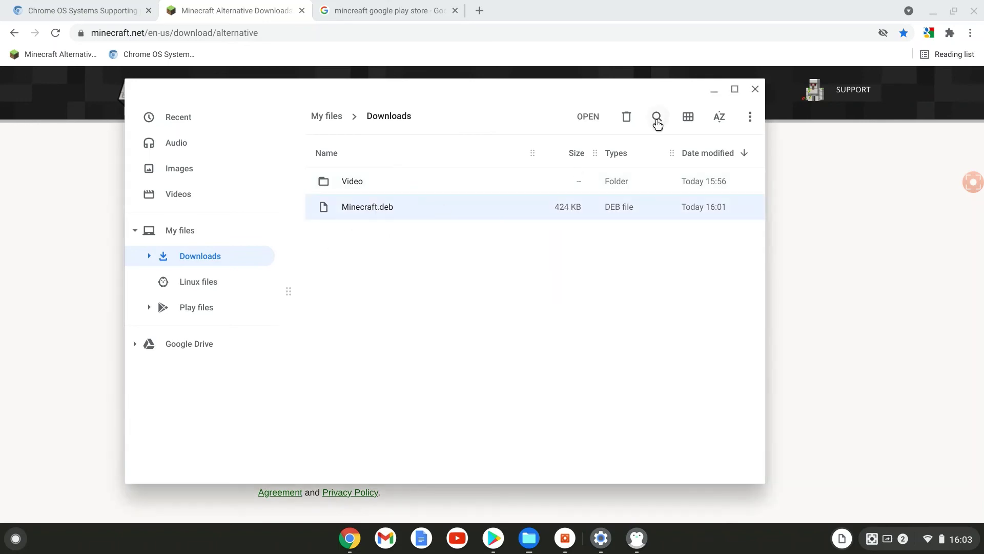
{"action": "left_click", "coordinate": [626, 118]}
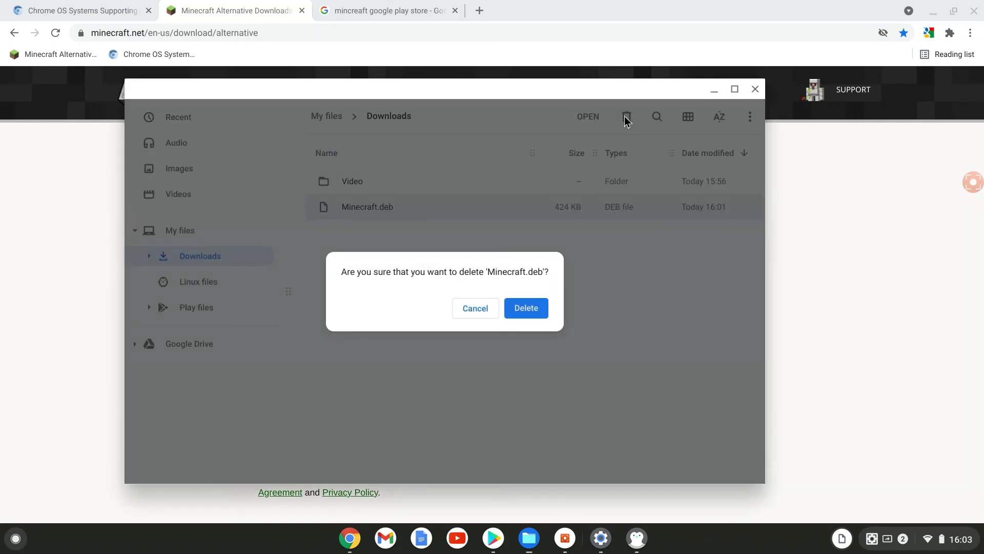
{"action": "left_click", "coordinate": [528, 308]}
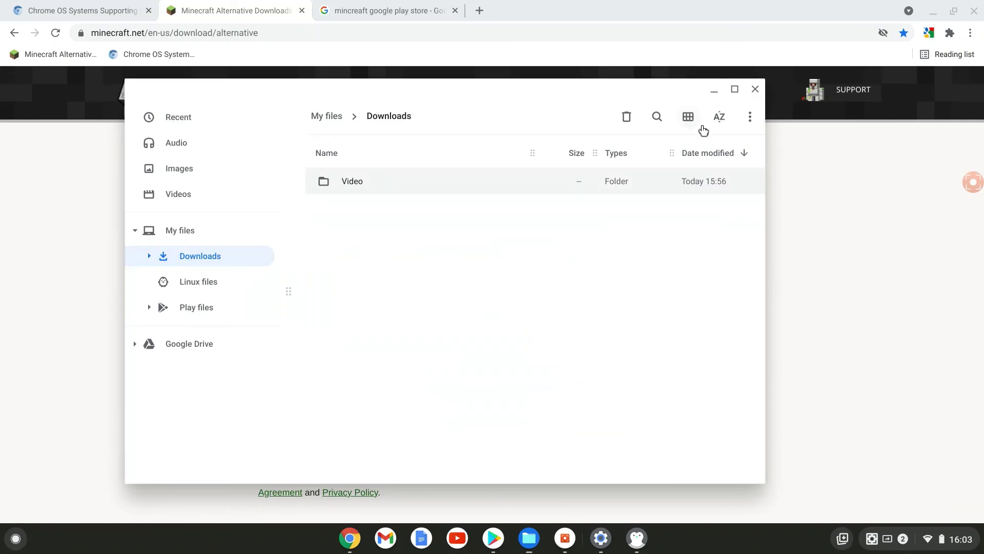
{"action": "left_click", "coordinate": [751, 91]}
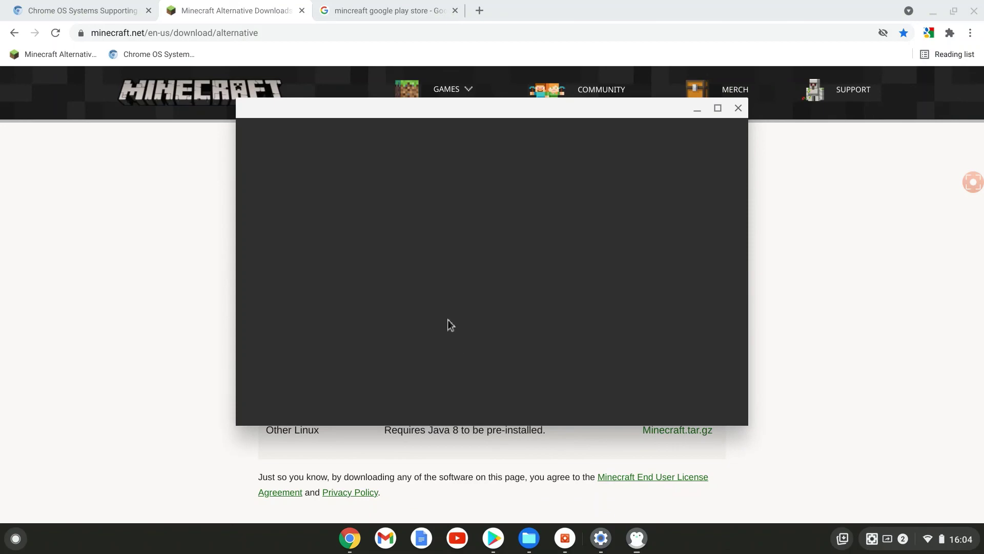
- Maximize the Minecraft Launcher window showing its account login page
{"action": "left_click", "coordinate": [722, 109]}
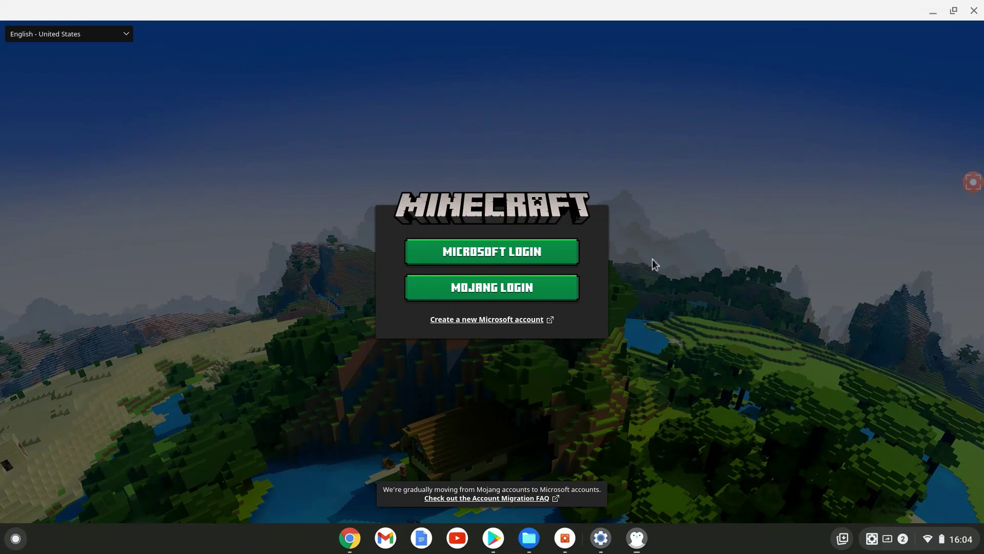